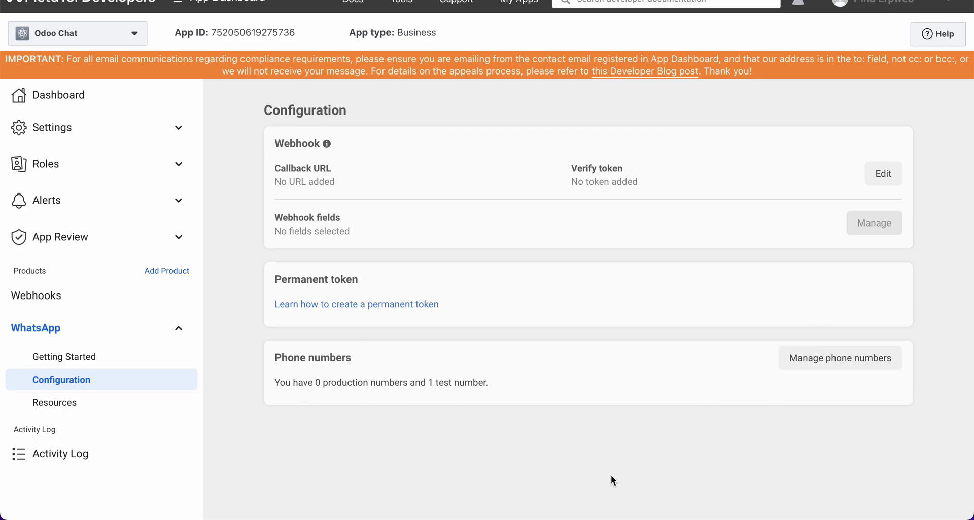
- Review the WhatsApp Getting Started page's temporary token, test number and phone number ID
left_click(52, 356)
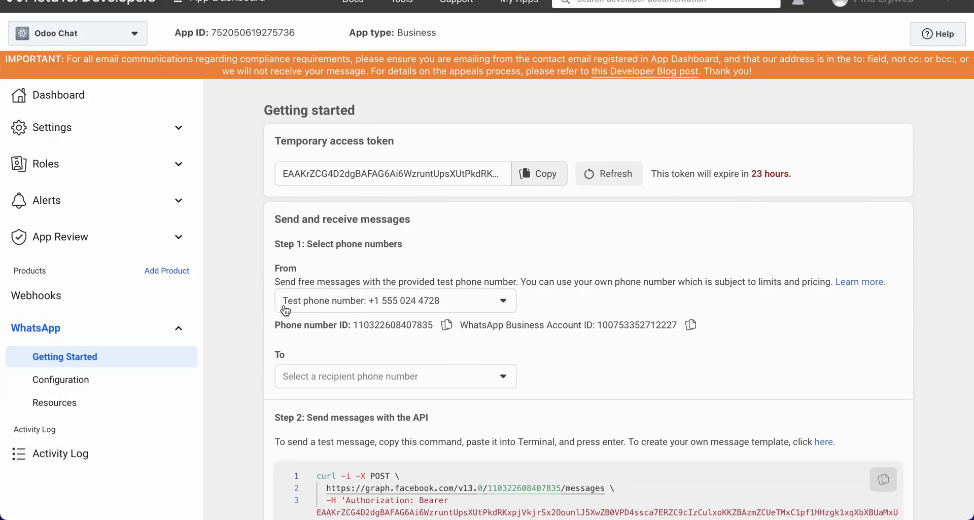
scroll(279, 319, "down", 2)
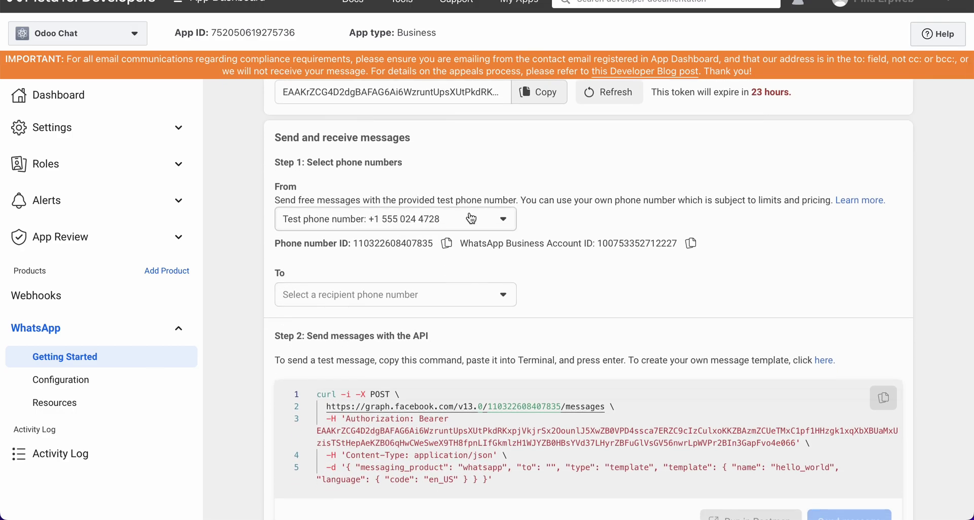
scroll(726, 303, "down", 3)
scroll(725, 303, "down", 2)
scroll(725, 303, "up", 7)
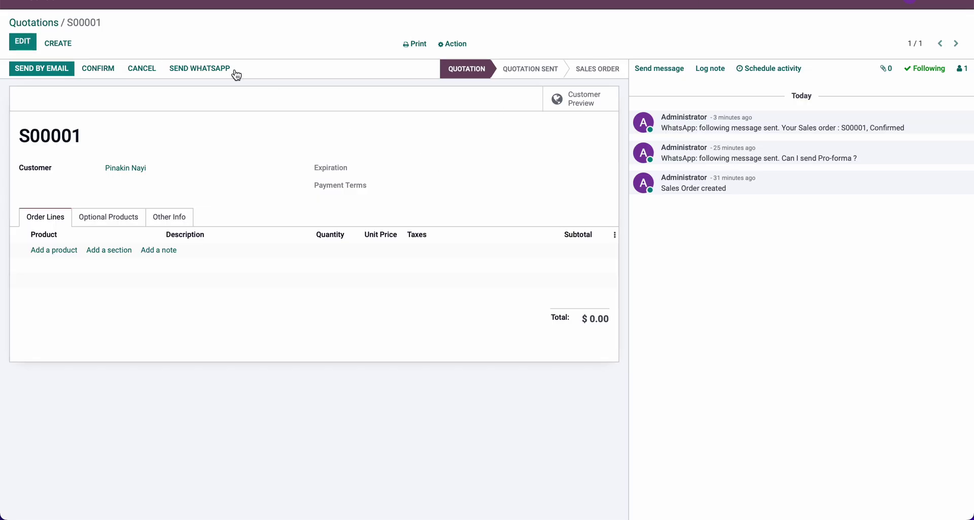
- Open the Sales settings and scroll through them
left_click(287, 4)
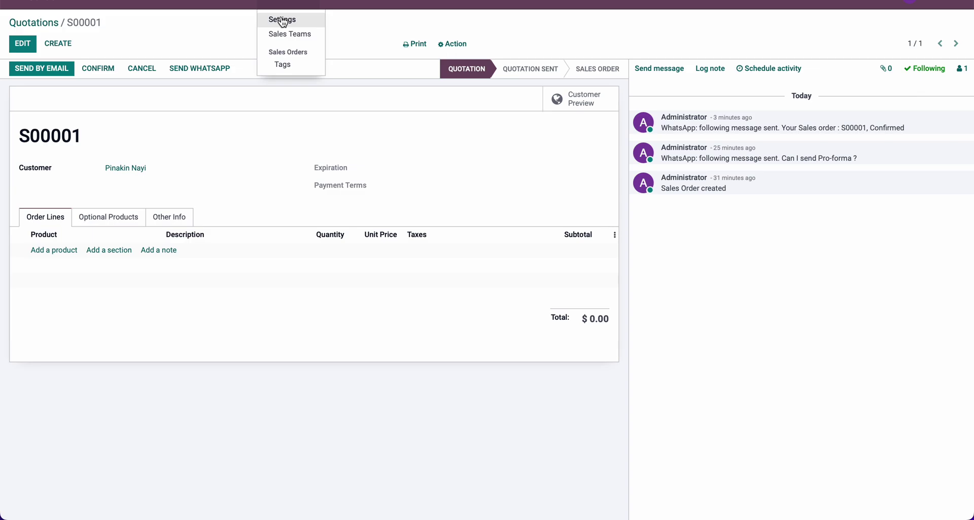
left_click(282, 19)
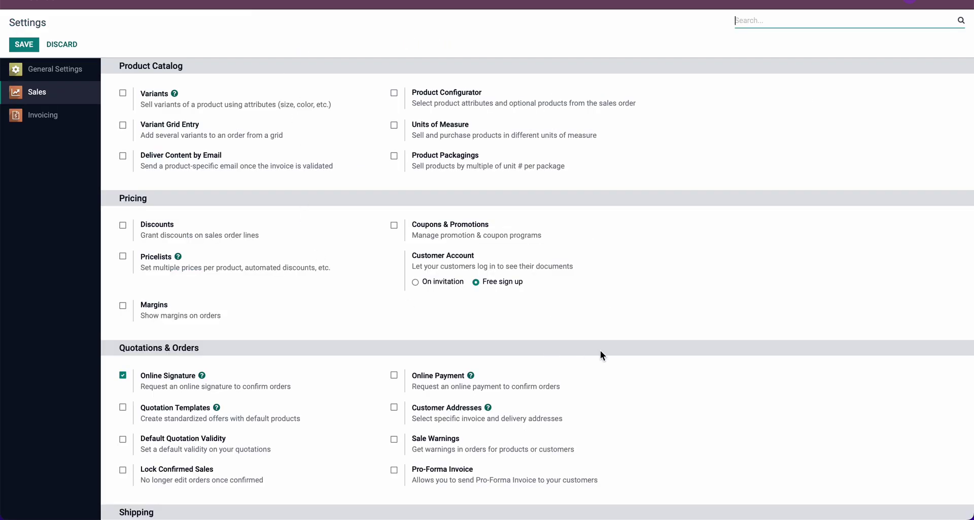
scroll(600, 355, "down", 2)
scroll(601, 354, "down", 3)
scroll(601, 354, "down", 1)
scroll(601, 355, "down", 2)
scroll(601, 351, "up", 3)
scroll(601, 351, "up", 2)
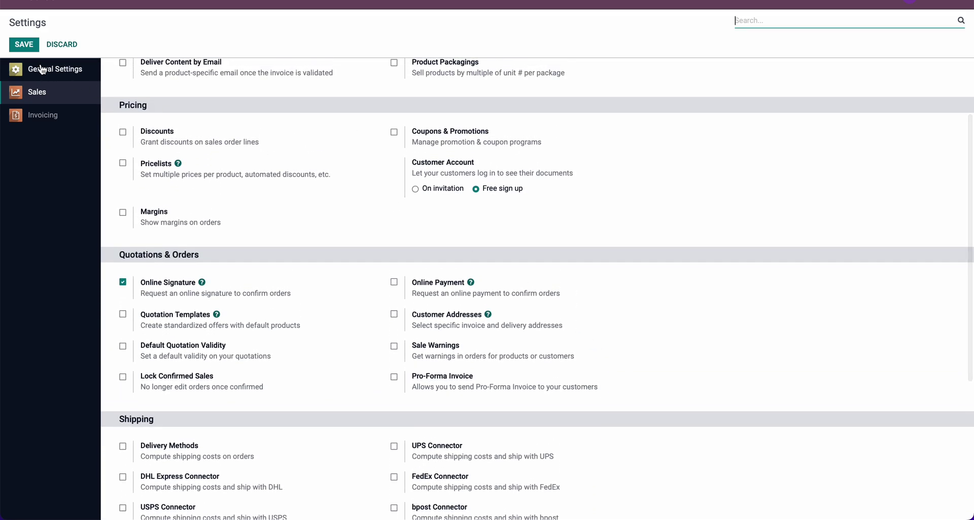
- Check the Whatsapp API token and phone number ID in General Settings, then return to Quotations
left_click(43, 67)
scroll(375, 297, "down", 4)
scroll(373, 293, "down", 1)
double_click(155, 302)
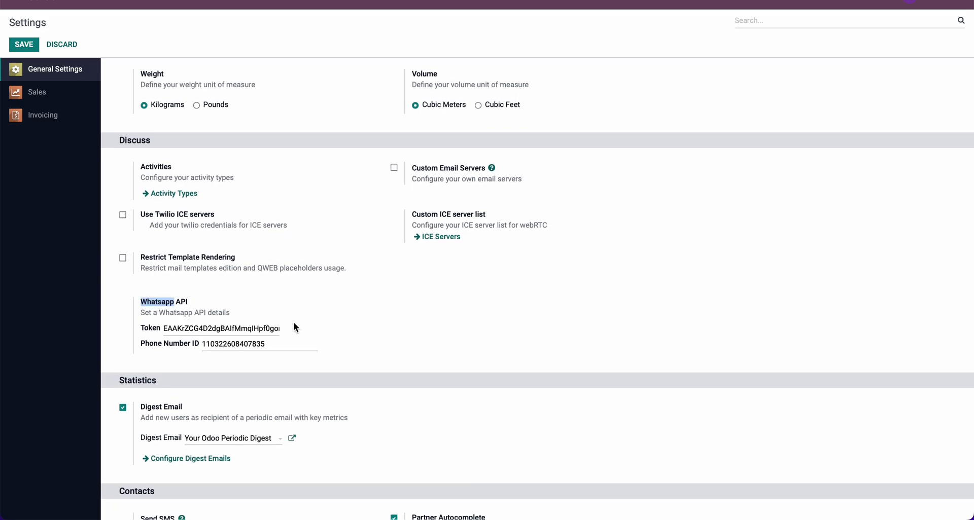
scroll(363, 325, "up", 5)
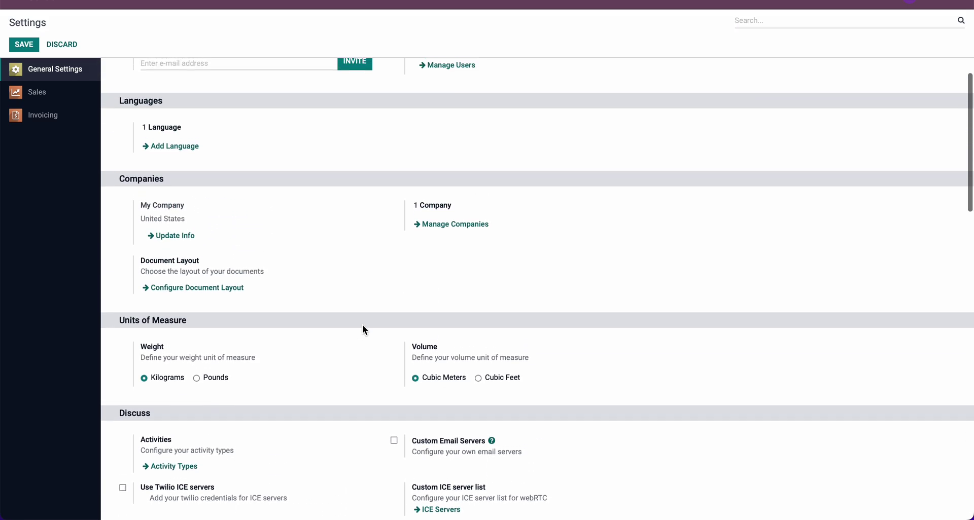
scroll(362, 325, "up", 1)
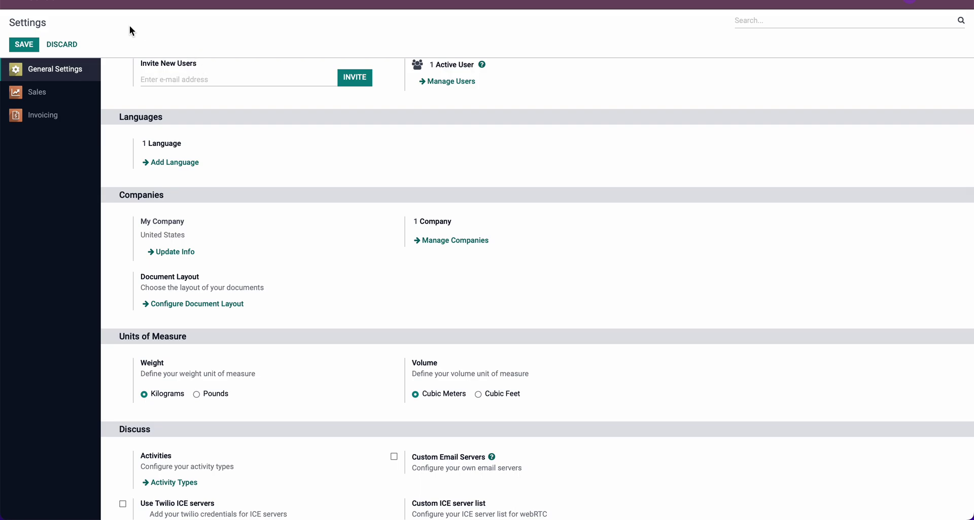
left_click(90, 5)
left_click(91, 21)
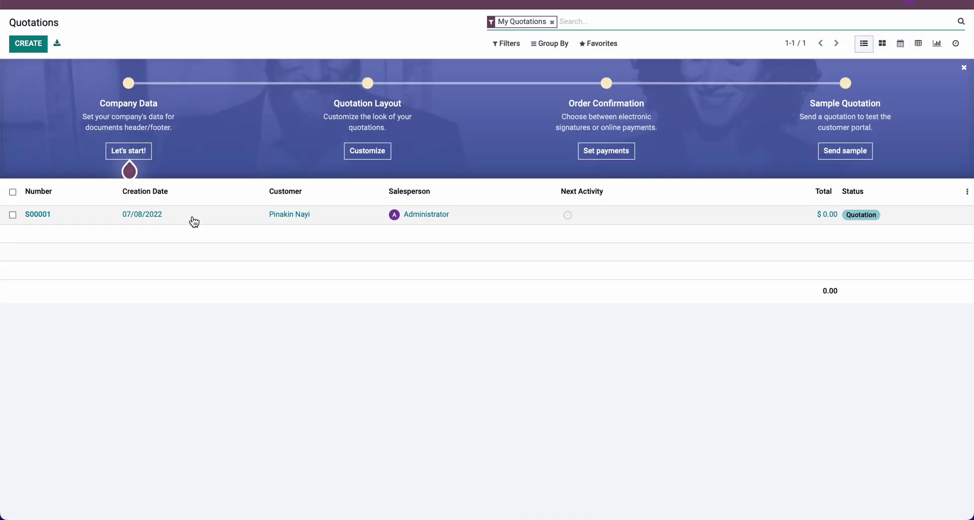
- Open quotation S00001, confirm its customer contact has a mobile number, and return to it
left_click(192, 218)
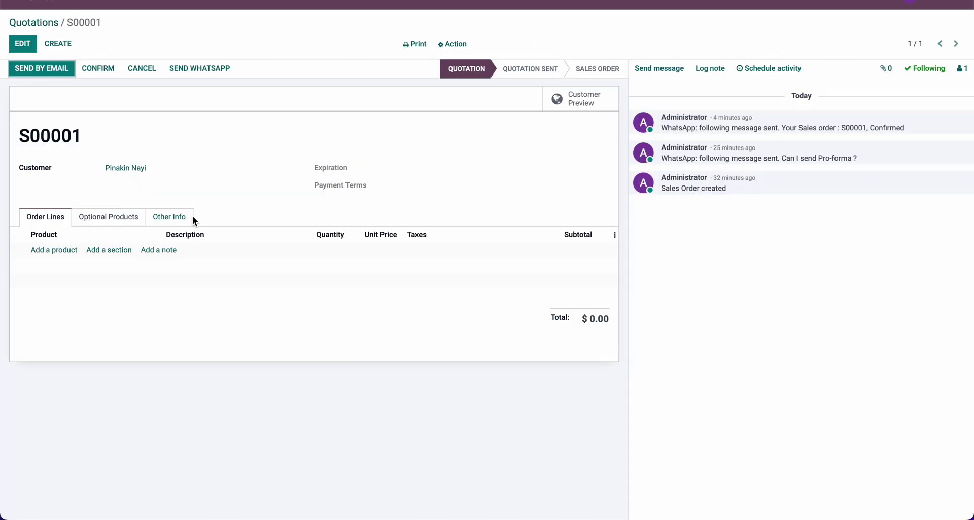
left_click(128, 174)
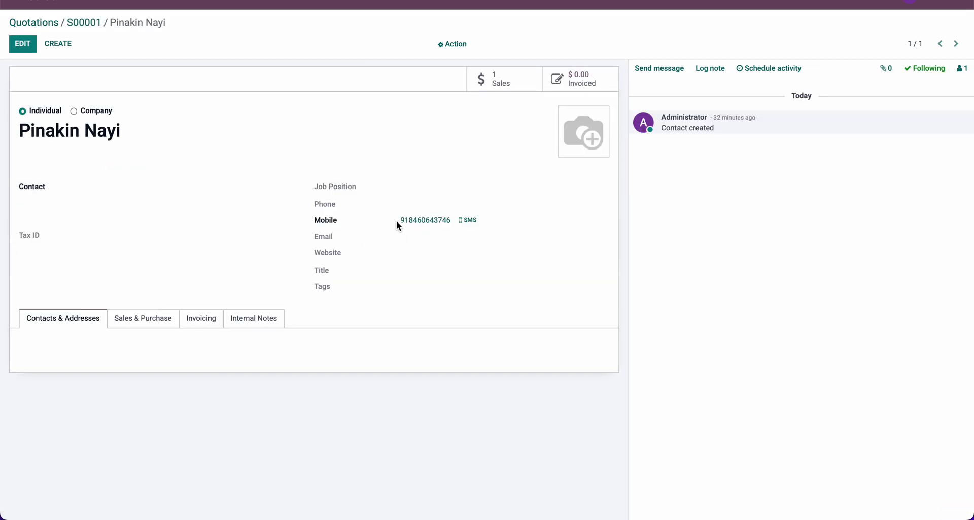
left_click_drag(397, 222, 408, 222)
left_click(404, 247)
left_click(81, 24)
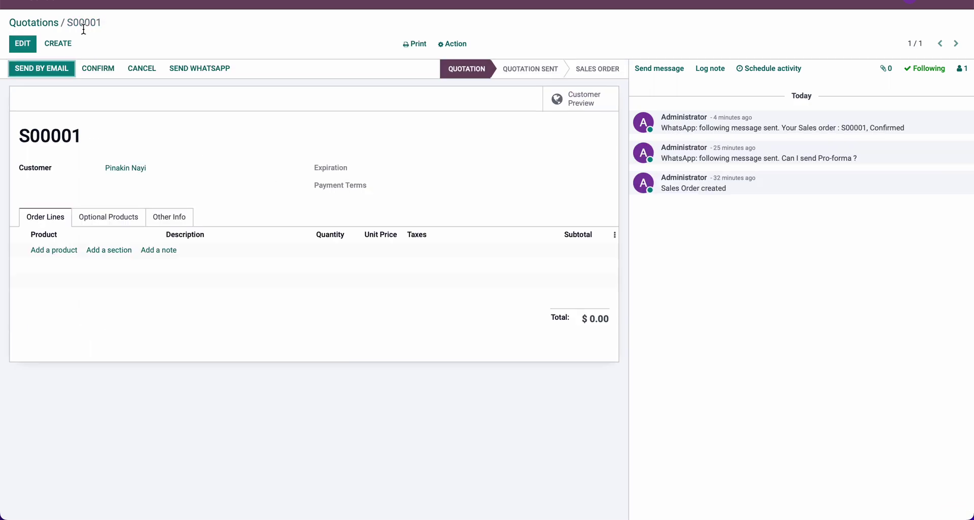
- Start a WhatsApp message to the customer from quotation S00001
left_click(191, 71)
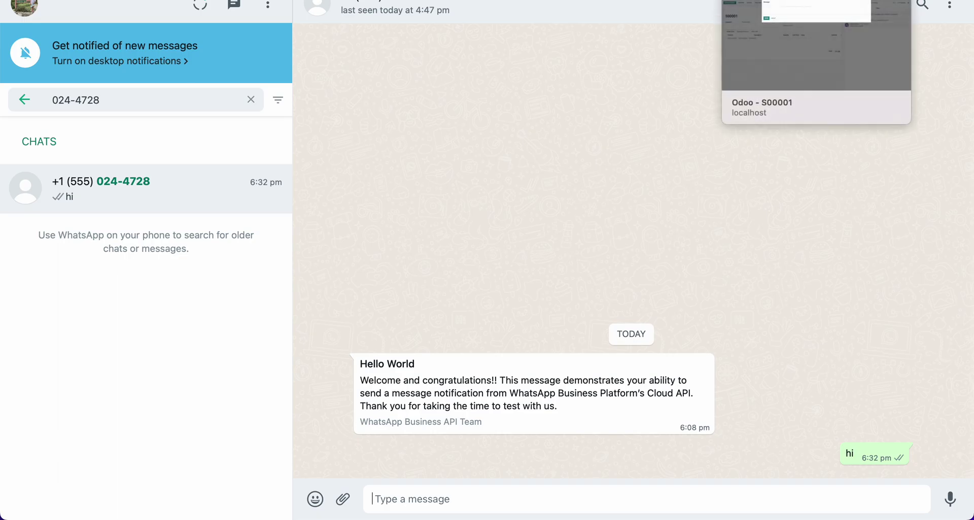
- Send the customer the WhatsApp message 'Can I sendPro-forma Invoice ?'
left_click(816, 0)
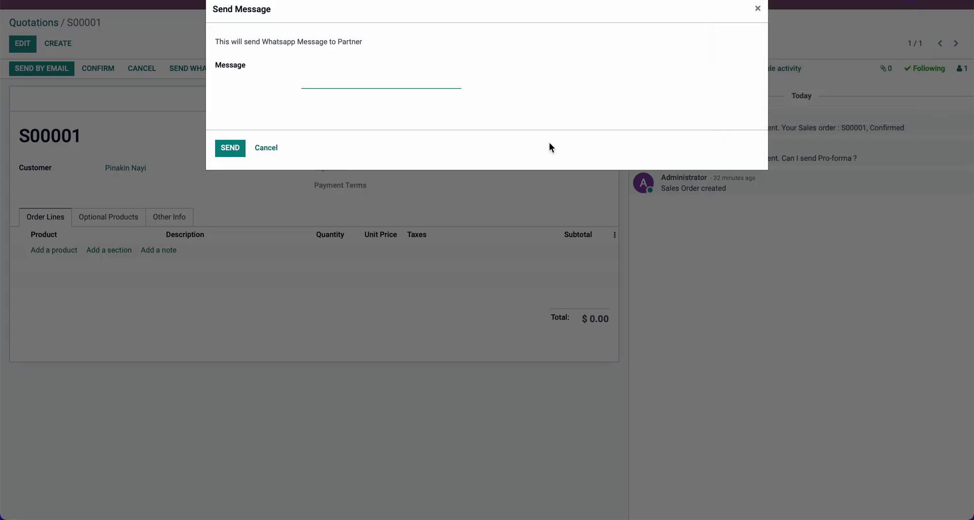
type("Can I send")
type("Pro-forma Invoice ?")
left_click(230, 148)
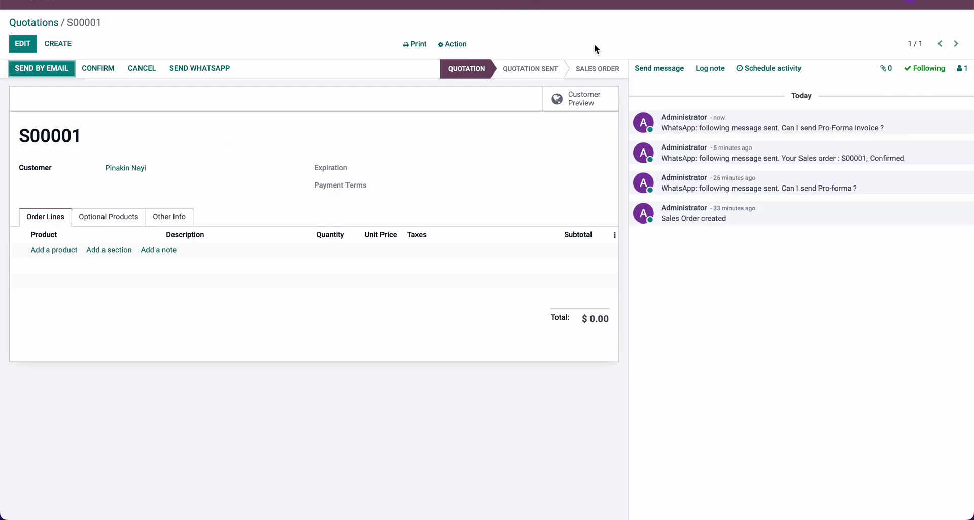
- Highlight the received 'Can I send Pro-Forma Invoice ?' message in the WhatsApp chat
double_click(788, 127)
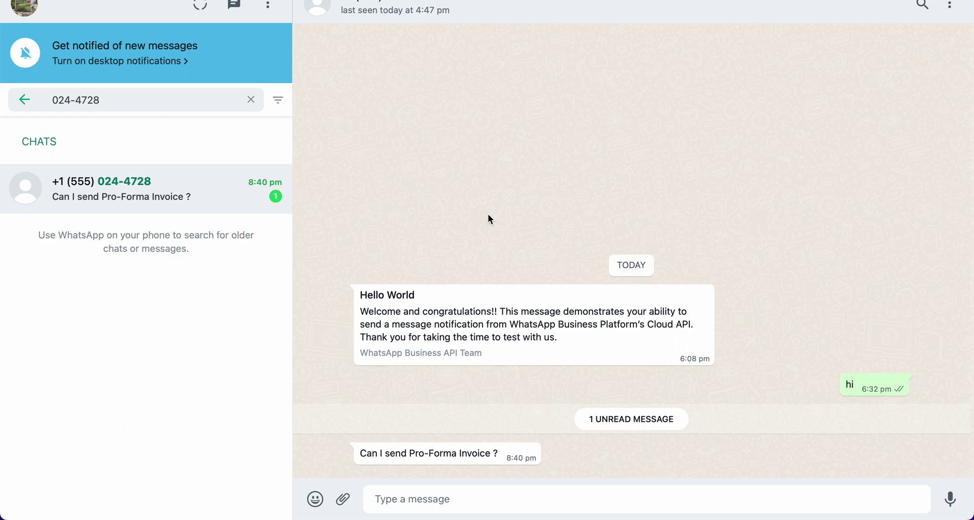
left_click_drag(359, 453, 500, 455)
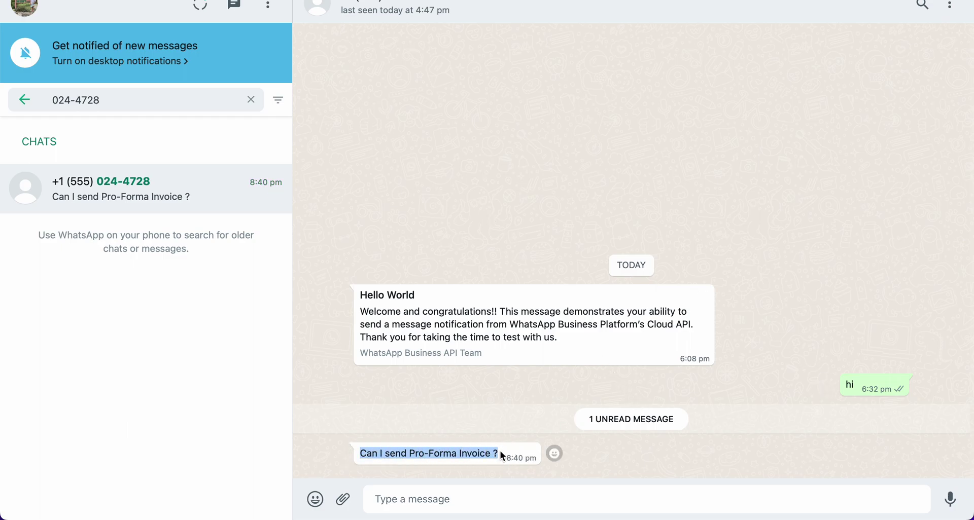
left_click(657, 455)
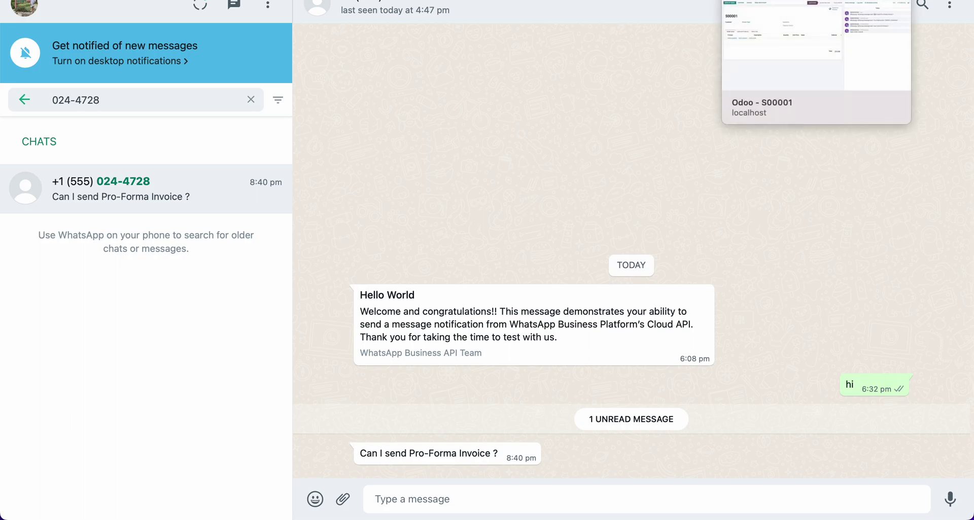
- Go back to the Odoo quotation S00001, then return to the WhatsApp conversation
left_click(761, 0)
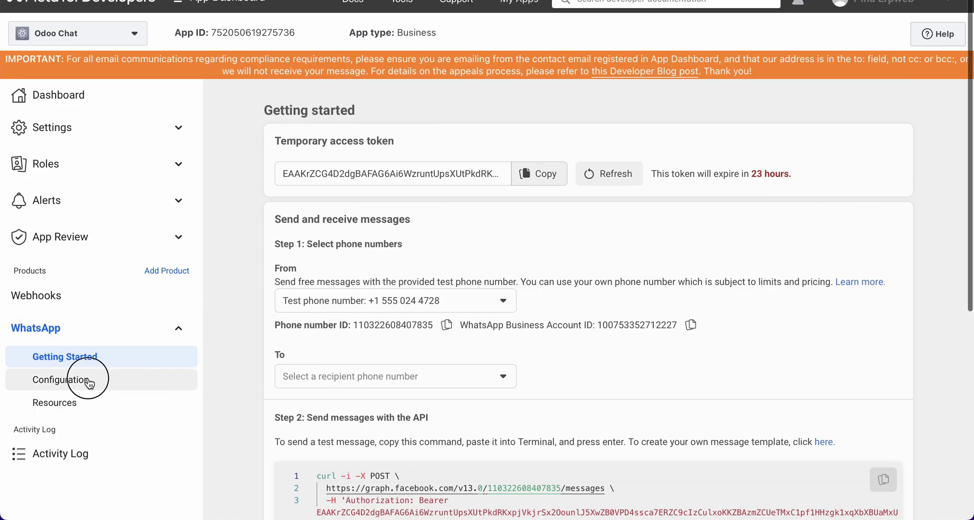
left_click(90, 381)
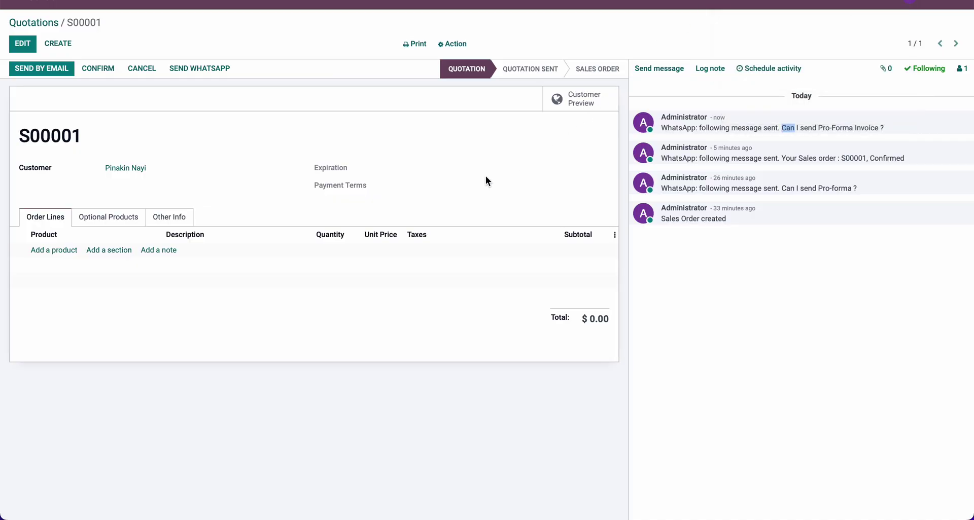
left_click(486, 176)
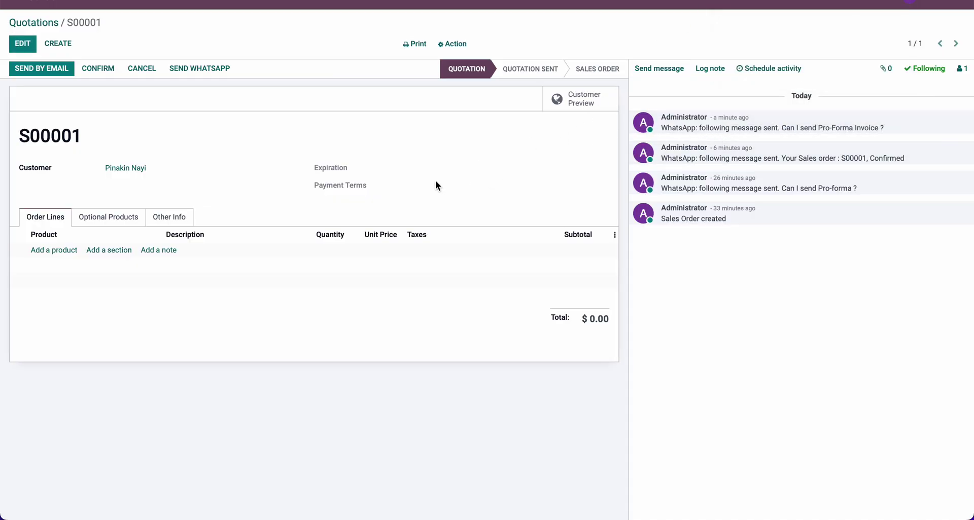